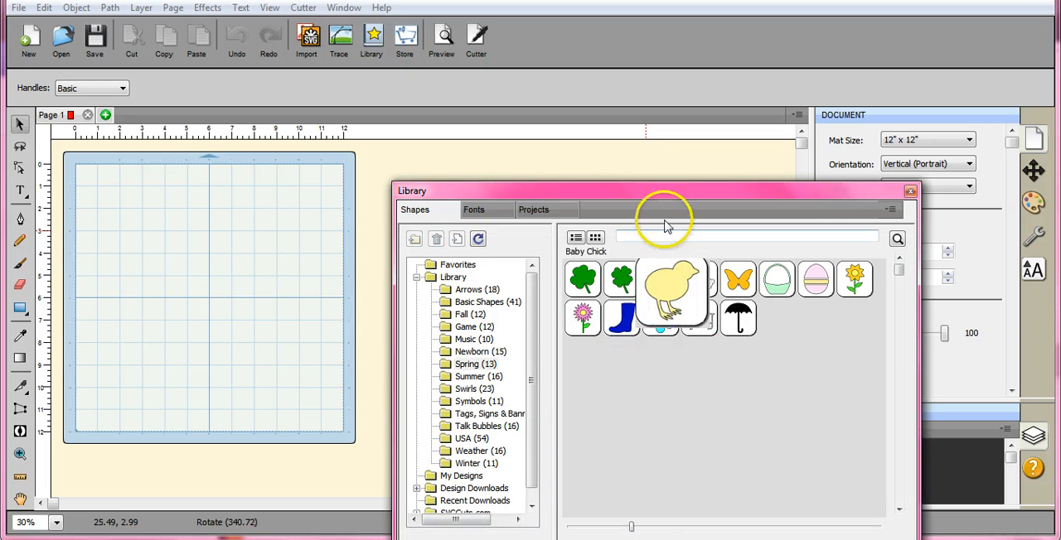
Add a vertical rectangle from Basic Shapes and enlarge it to card size at the mat's top-left
{"action": "left_click_drag", "start_coordinate": [655, 192], "coordinate": [679, 106]}
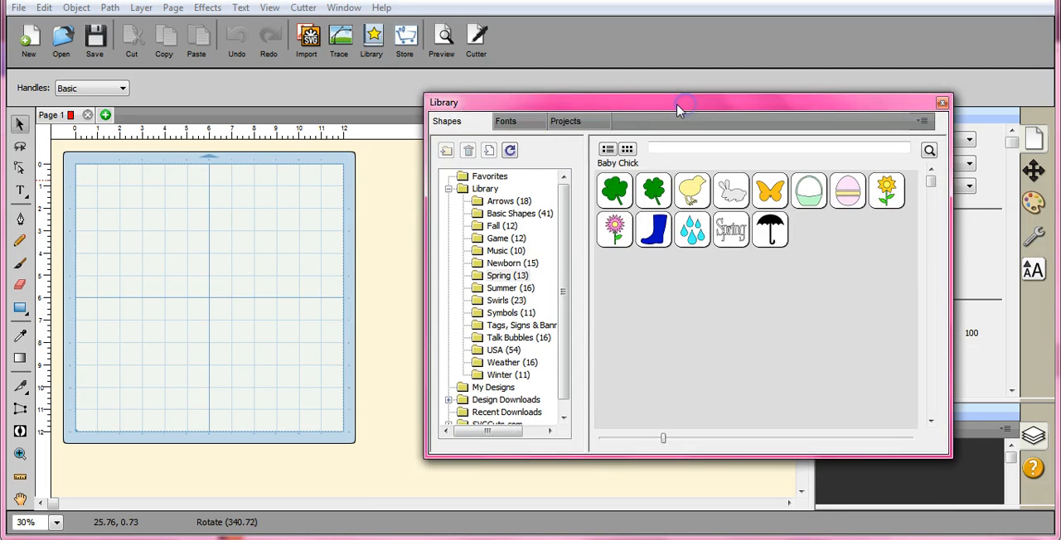
{"action": "left_click", "coordinate": [509, 214]}
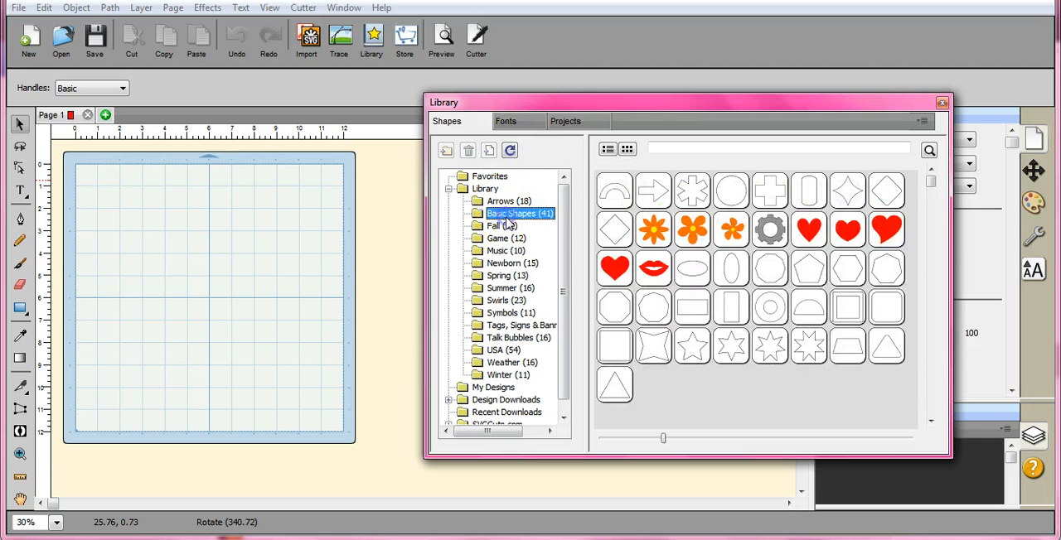
{"action": "double_click", "coordinate": [731, 319]}
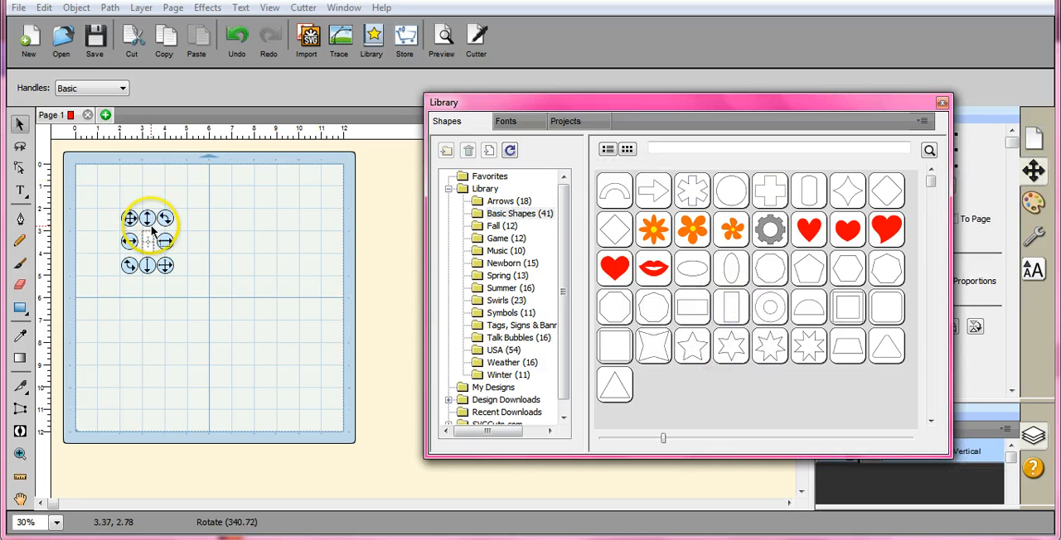
{"action": "left_click_drag", "start_coordinate": [151, 231], "coordinate": [146, 236]}
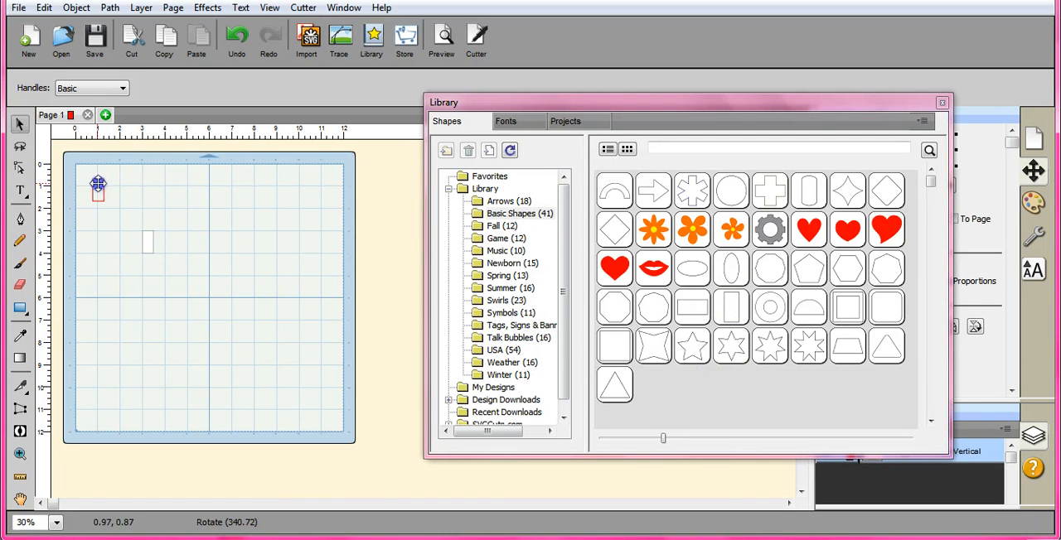
{"action": "mouse_move", "coordinate": [93, 178]}
{"action": "left_mouse_down"}
{"action": "mouse_move", "coordinate": [210, 382]}
{"action": "mouse_move", "coordinate": [261, 410]}
{"action": "mouse_move", "coordinate": [266, 426]}
{"action": "left_mouse_up"}
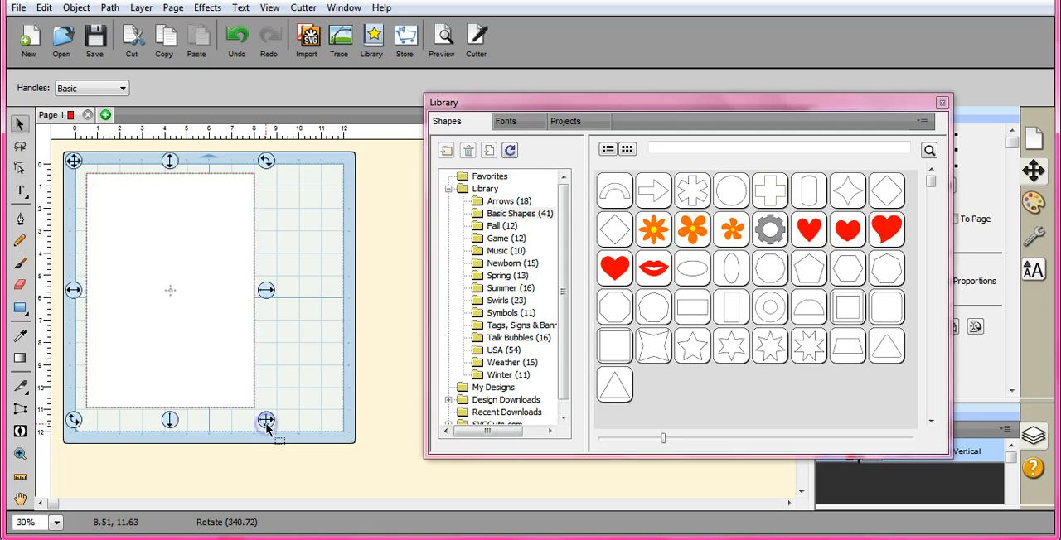
Add a butterfly from the Spring collection, place it in the rectangle's top-left corner and tilt it slightly
{"action": "left_click", "coordinate": [502, 276]}
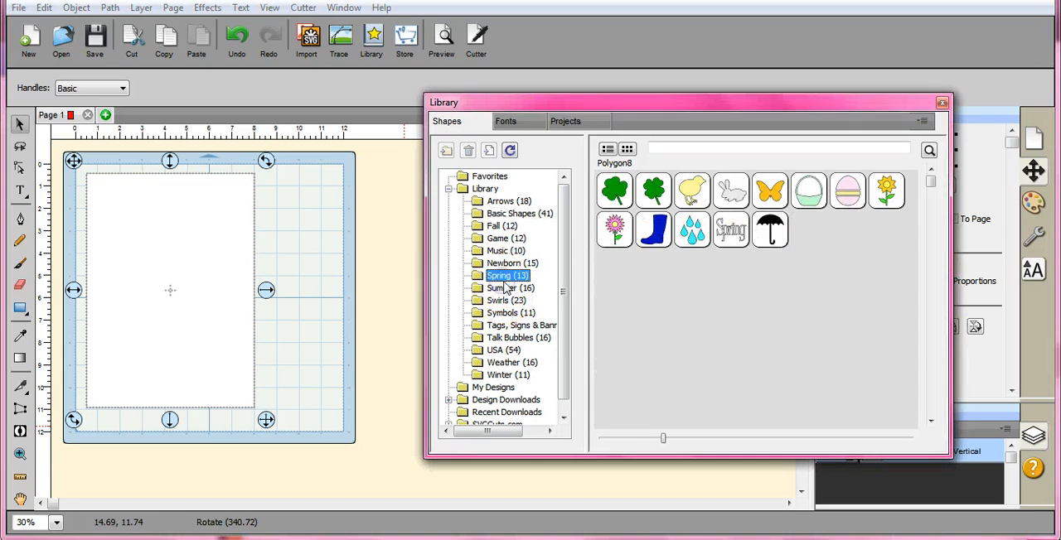
{"action": "double_click", "coordinate": [808, 192]}
{"action": "mouse_move", "coordinate": [769, 190]}
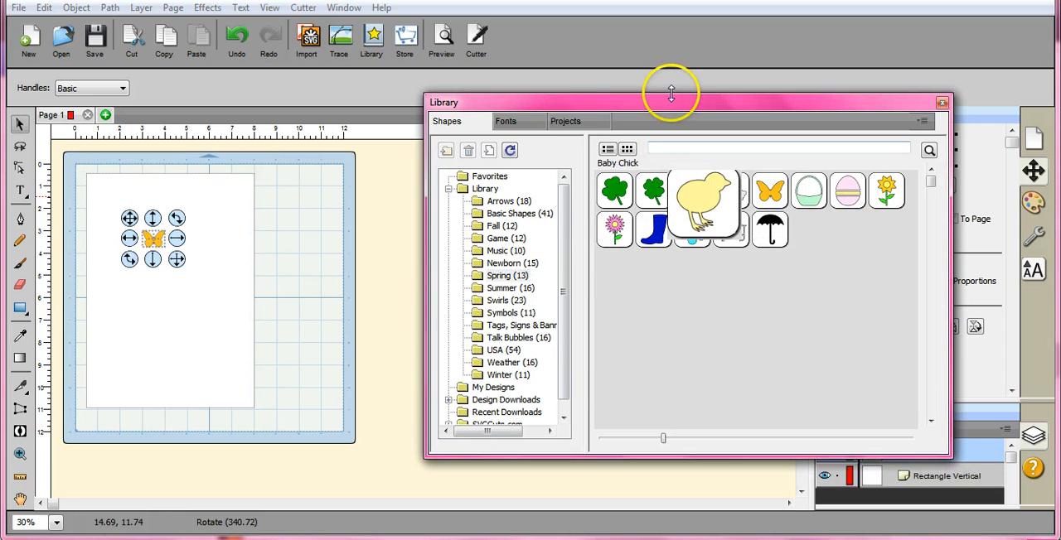
{"action": "left_click_drag", "start_coordinate": [674, 101], "coordinate": [693, 515]}
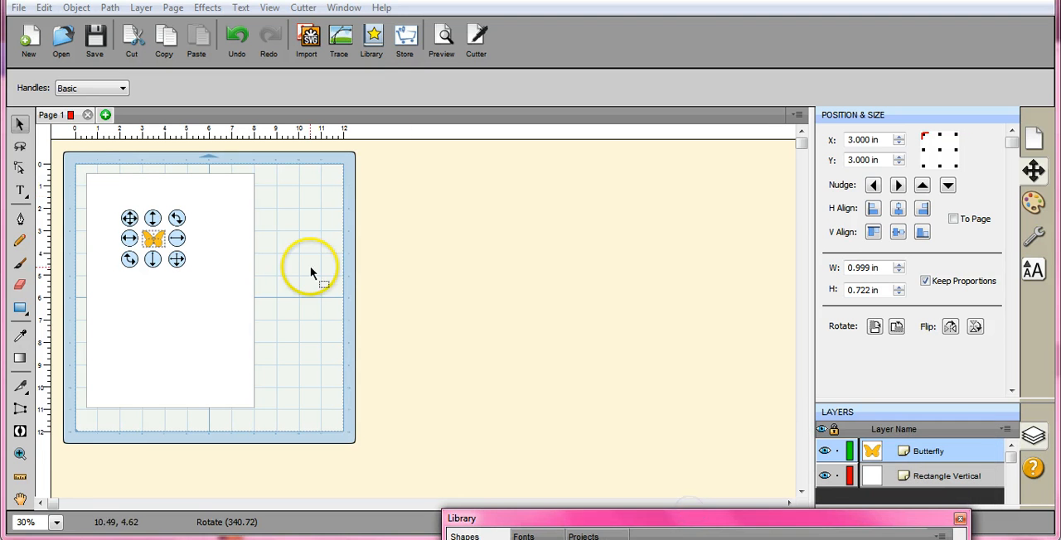
{"action": "mouse_move", "coordinate": [154, 239]}
{"action": "left_mouse_down"}
{"action": "mouse_move", "coordinate": [133, 212]}
{"action": "mouse_move", "coordinate": [138, 174]}
{"action": "left_mouse_up"}
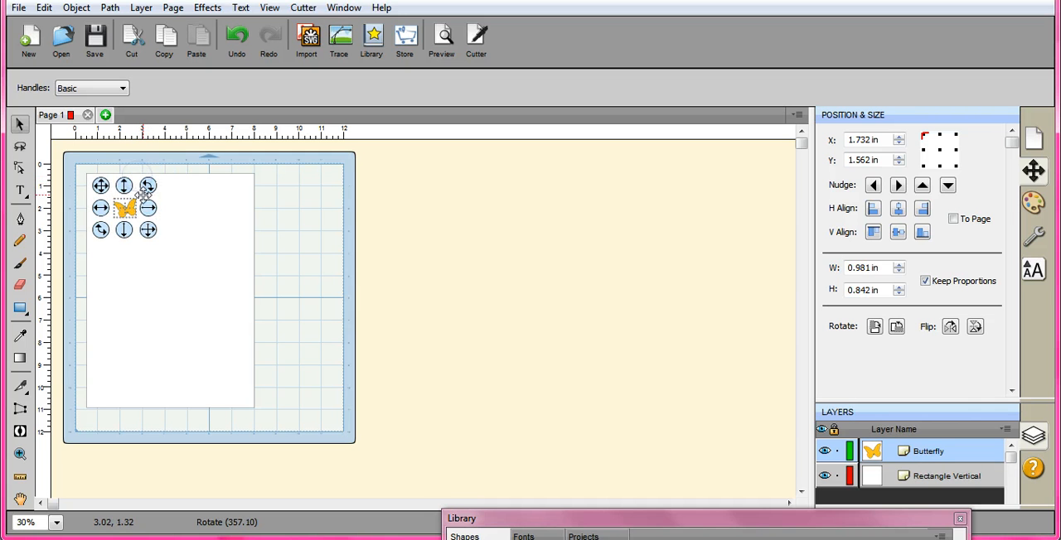
{"action": "left_click", "coordinate": [166, 249]}
{"action": "left_click_drag", "start_coordinate": [140, 180], "coordinate": [143, 182]}
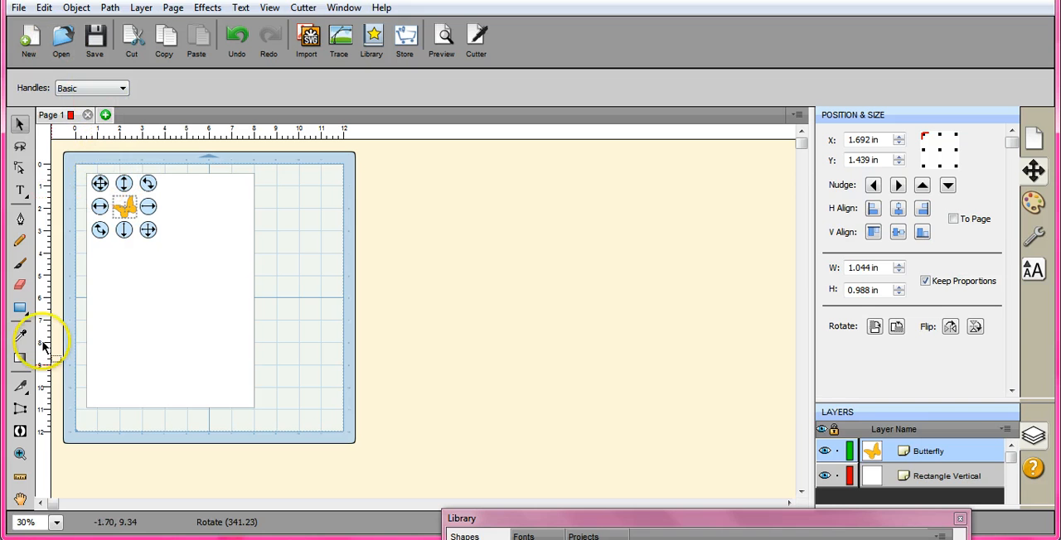
Zoom the view to 300% so the butterfly fills the working area
{"action": "left_click", "coordinate": [54, 524]}
{"action": "left_click", "coordinate": [65, 459]}
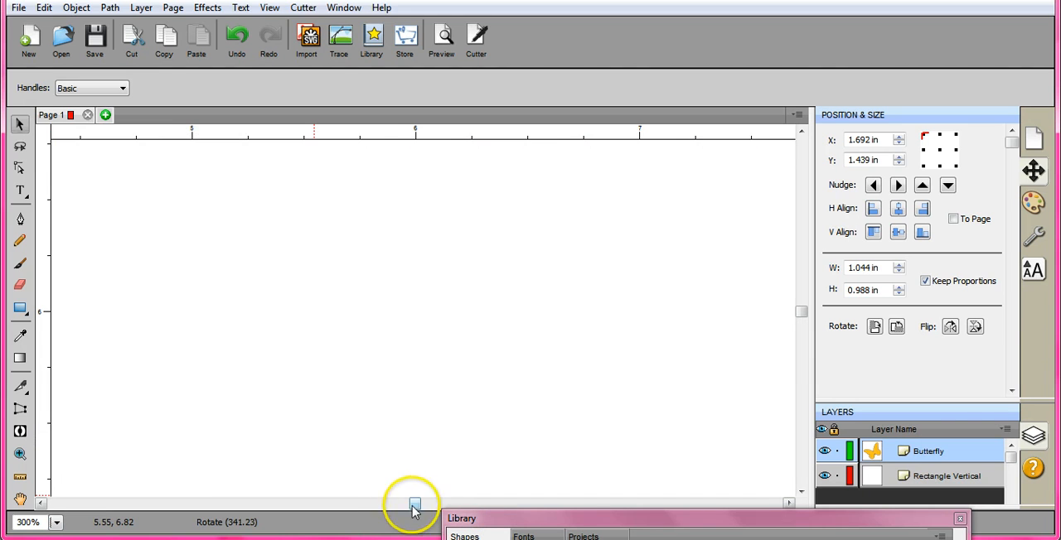
{"action": "left_click_drag", "start_coordinate": [414, 505], "coordinate": [199, 503]}
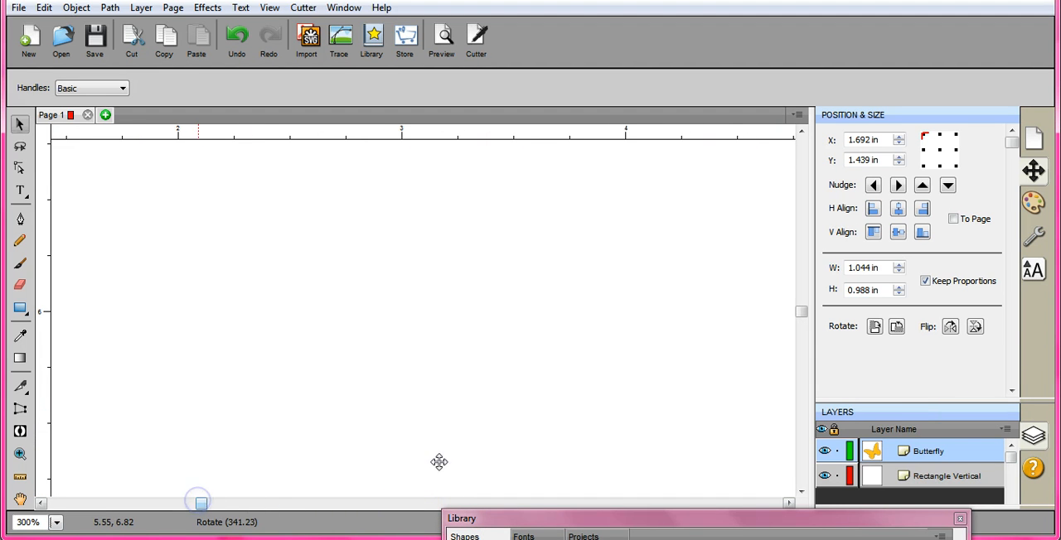
{"action": "left_click_drag", "start_coordinate": [802, 313], "coordinate": [802, 199]}
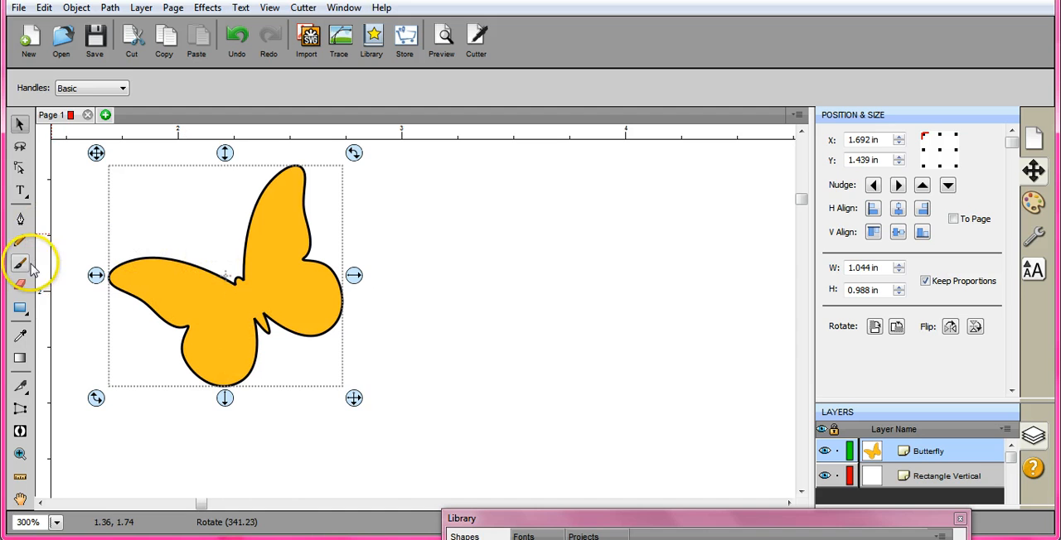
Erase a narrow gap through the butterfly's body with a small eraser, leaving an open wing outline
{"action": "left_click", "coordinate": [20, 285]}
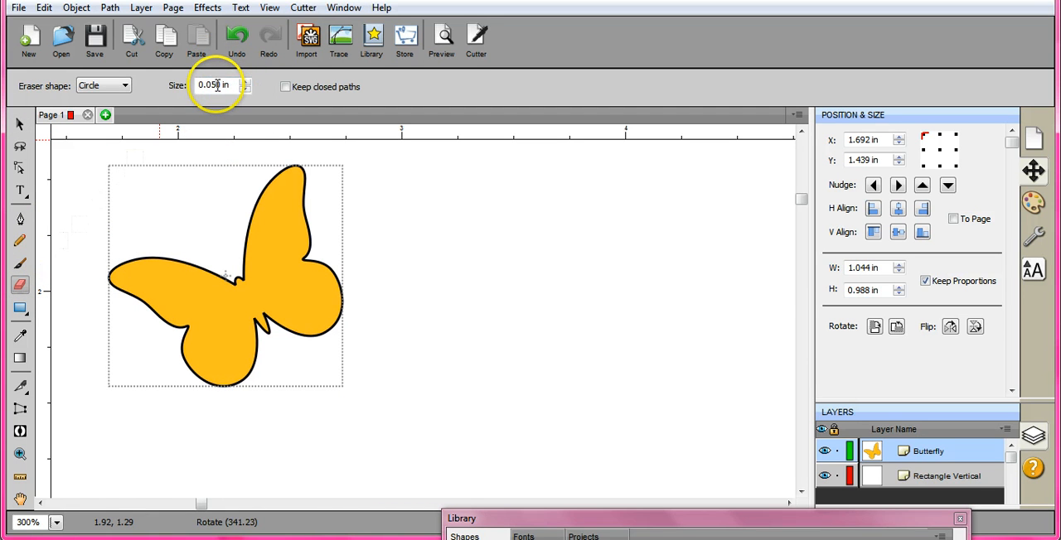
{"action": "double_click", "coordinate": [215, 85]}
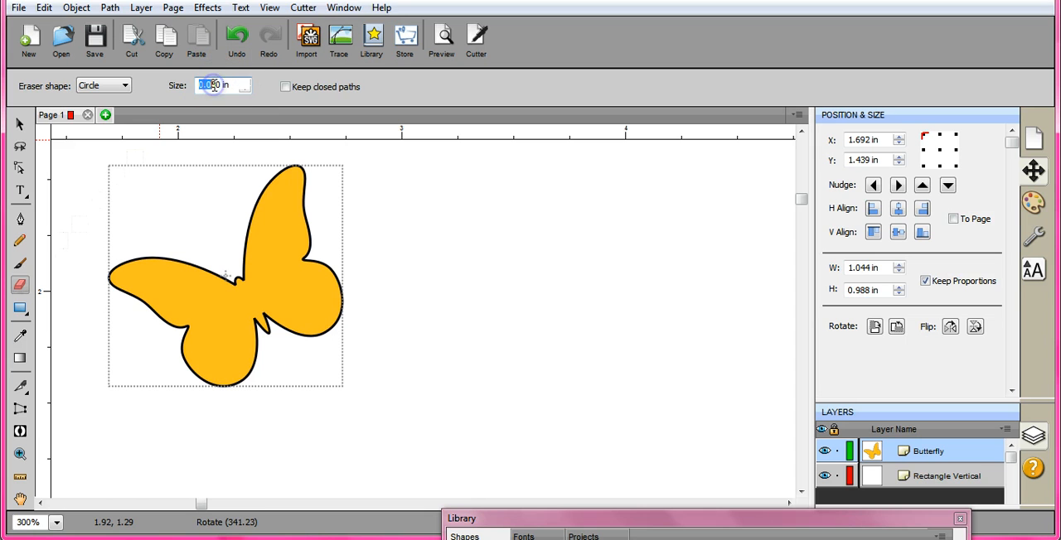
{"action": "left_click", "coordinate": [246, 82]}
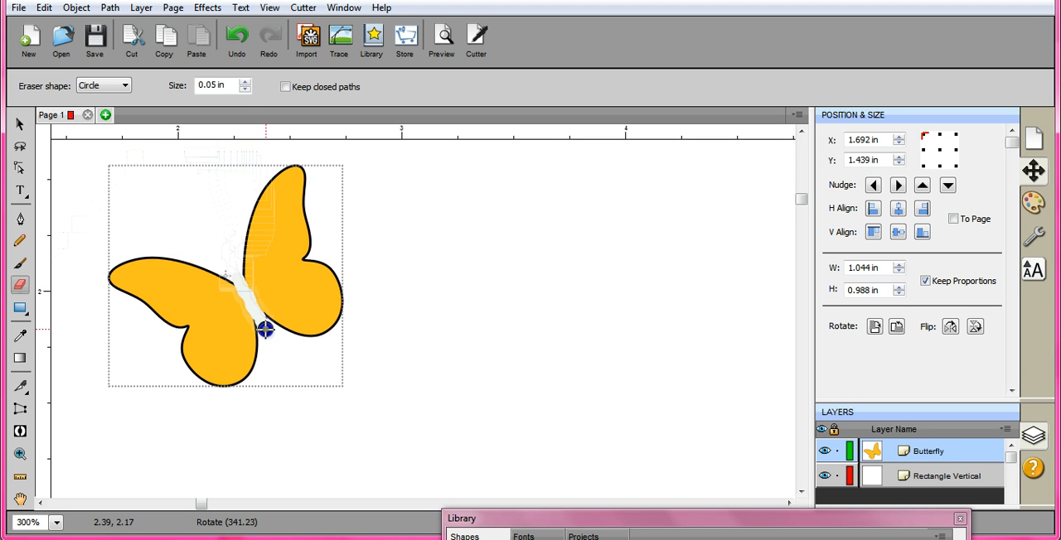
{"action": "left_click_drag", "start_coordinate": [270, 335], "coordinate": [274, 341]}
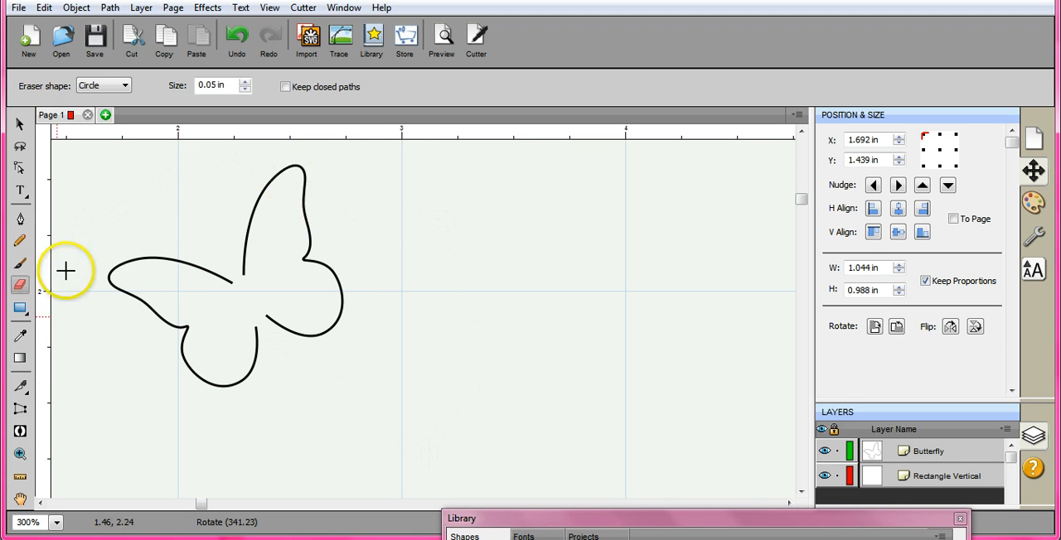
Return to a 50% full-mat view with the Selection tool and select the butterfly outline
{"action": "left_click", "coordinate": [20, 124]}
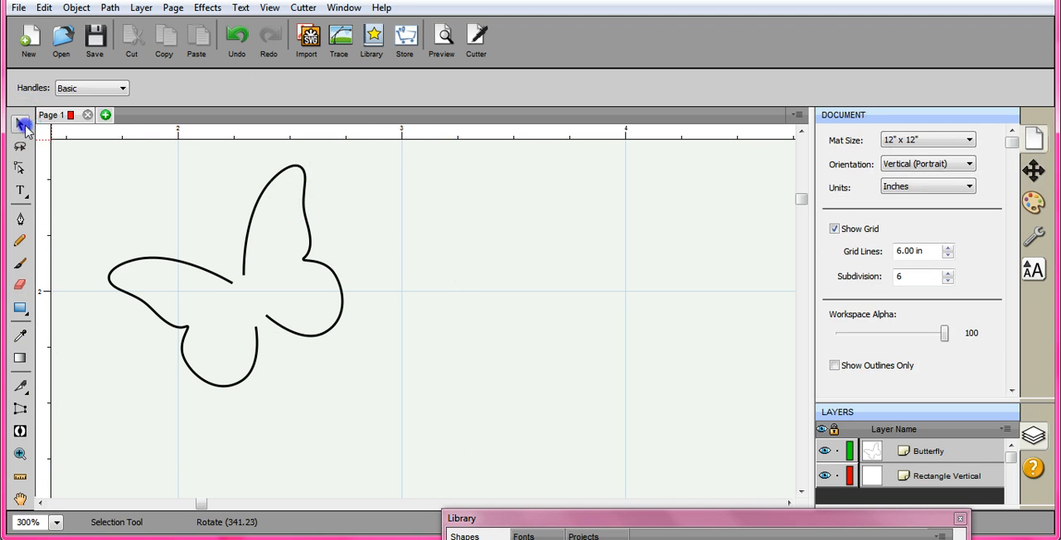
{"action": "left_click", "coordinate": [56, 522]}
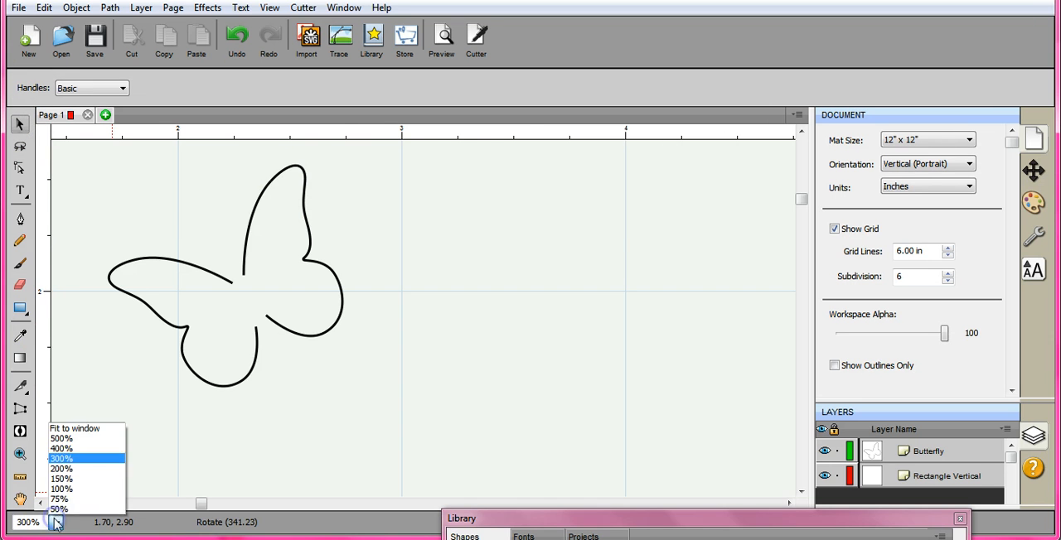
{"action": "left_click", "coordinate": [60, 507]}
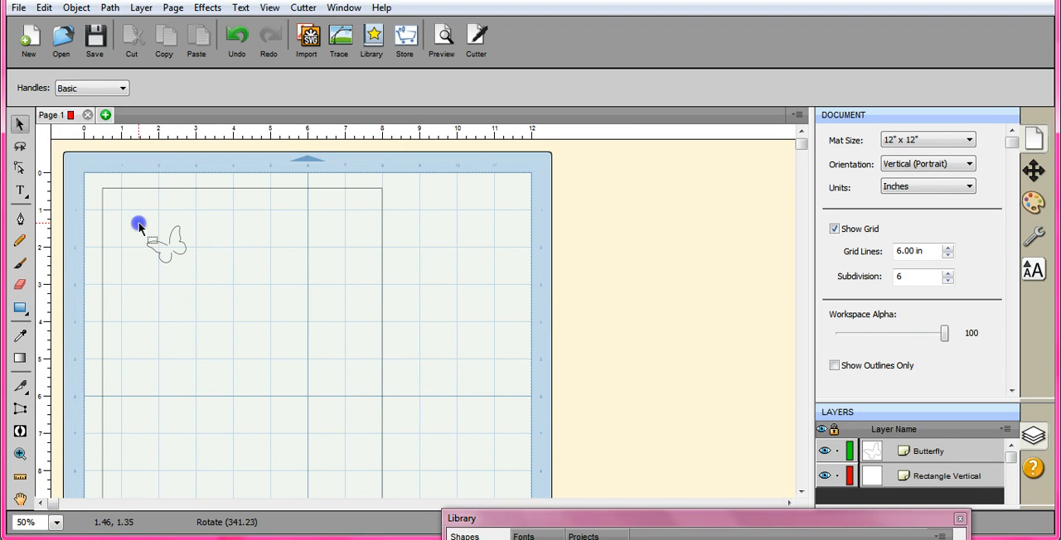
{"action": "mouse_move", "coordinate": [138, 222]}
{"action": "left_mouse_down"}
{"action": "mouse_move", "coordinate": [196, 272]}
{"action": "mouse_move", "coordinate": [166, 238]}
{"action": "left_mouse_up"}
Duplicate the butterfly into a grid of 3 columns by 4 rows via Object > Duplicate
{"action": "left_click", "coordinate": [74, 8]}
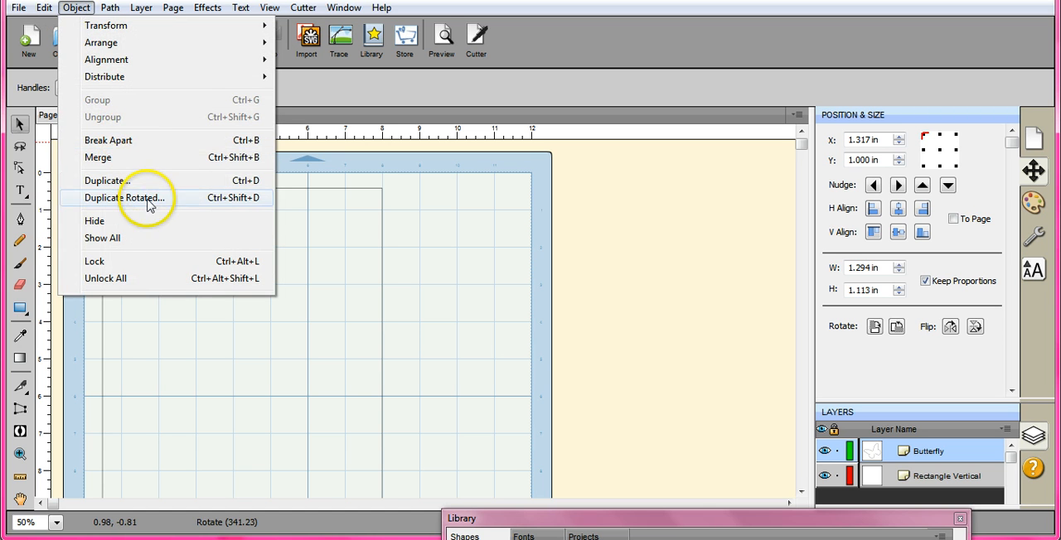
{"action": "left_click", "coordinate": [108, 180]}
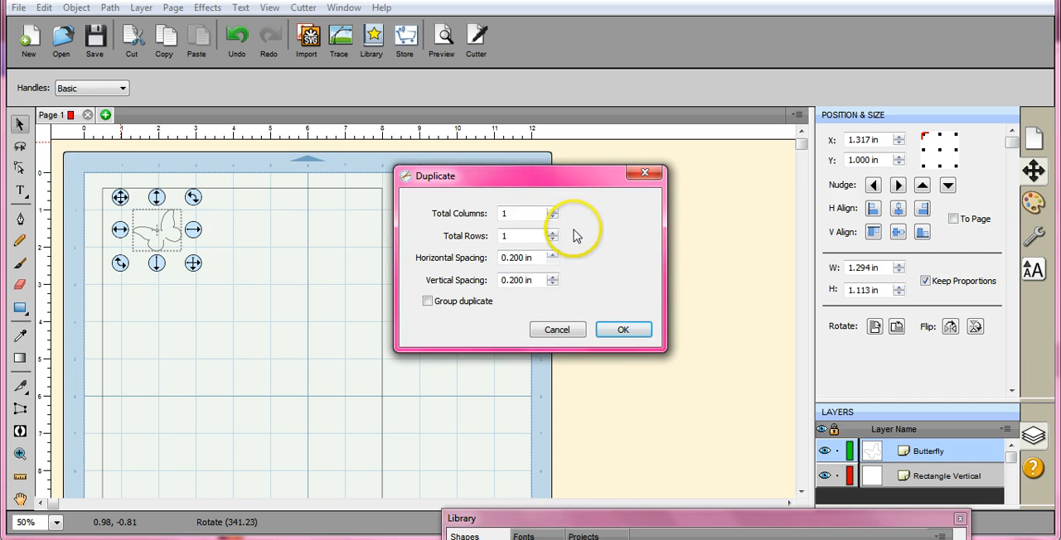
{"action": "left_click", "coordinate": [551, 210]}
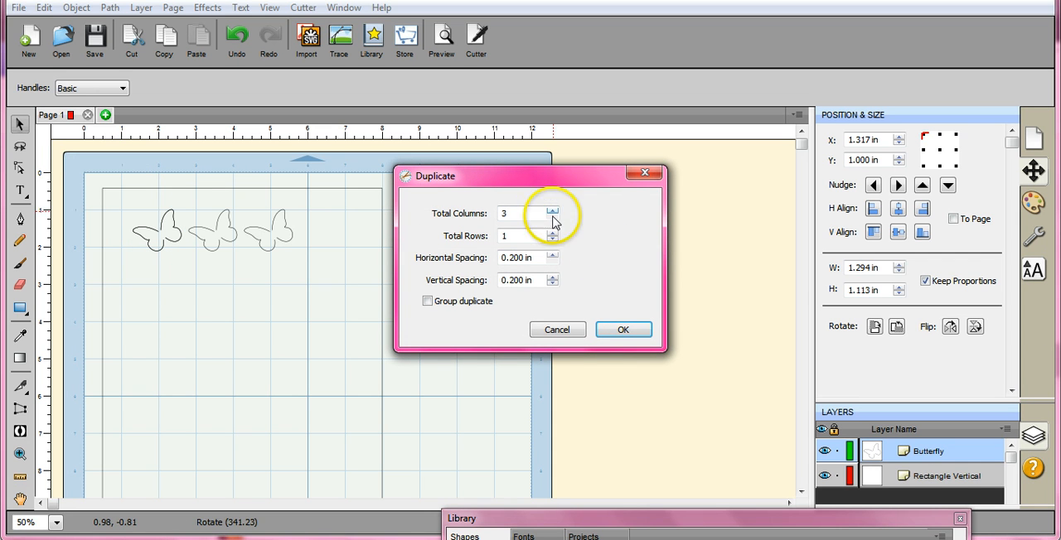
{"action": "left_click", "coordinate": [552, 233]}
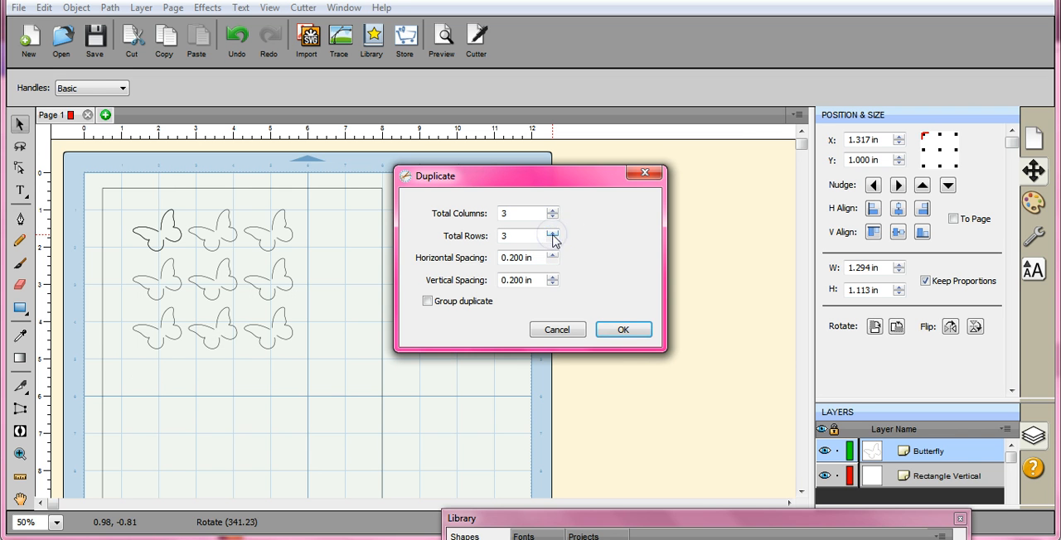
{"action": "left_click", "coordinate": [552, 233]}
{"action": "left_click", "coordinate": [623, 330]}
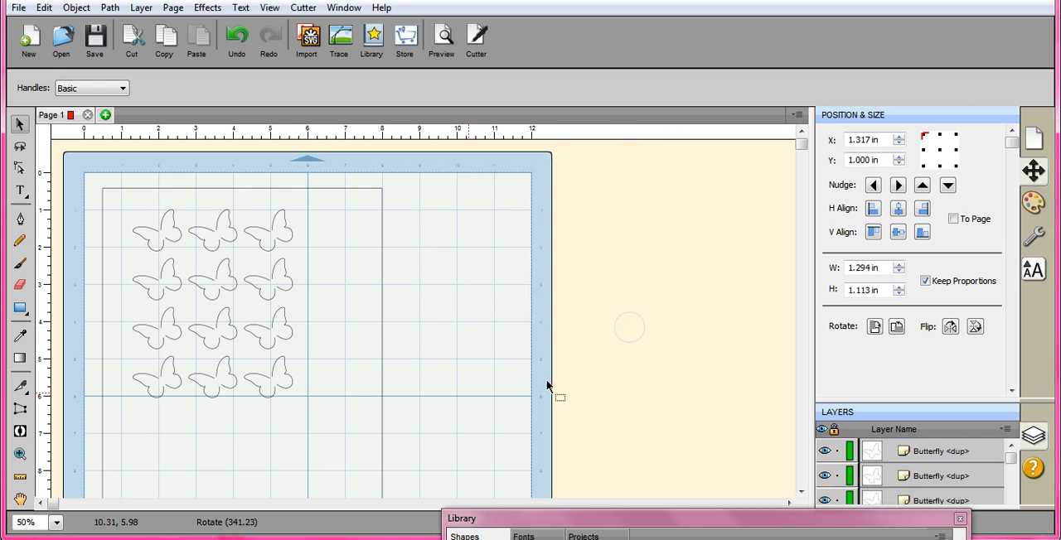
Tilt the top-right and top-middle butterflies to different angles
{"action": "left_click", "coordinate": [269, 230]}
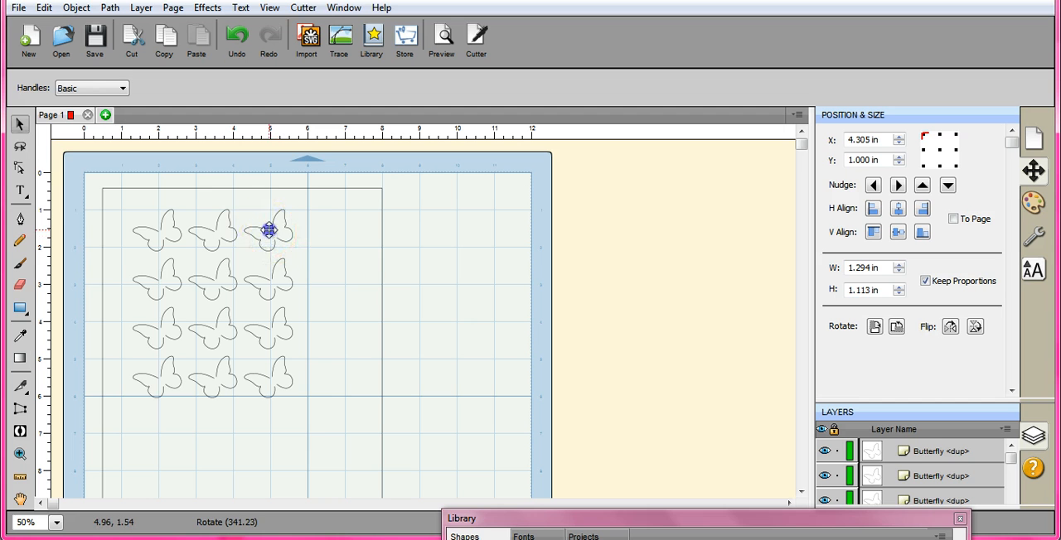
{"action": "left_click_drag", "start_coordinate": [307, 195], "coordinate": [320, 231]}
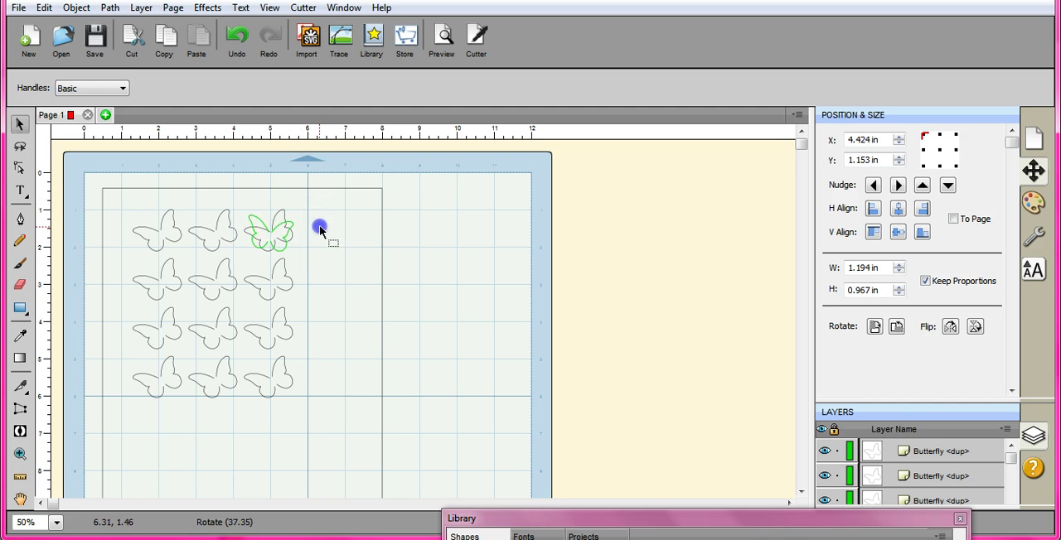
{"action": "left_click", "coordinate": [214, 231]}
{"action": "left_click_drag", "start_coordinate": [239, 202], "coordinate": [253, 222]}
{"action": "left_click", "coordinate": [485, 276]}
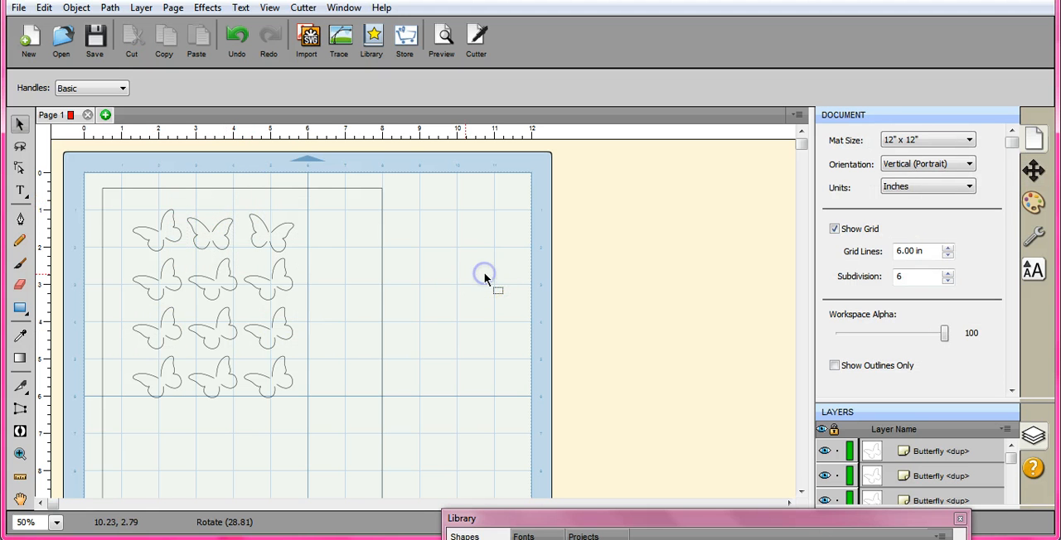
{"action": "left_click", "coordinate": [442, 37]}
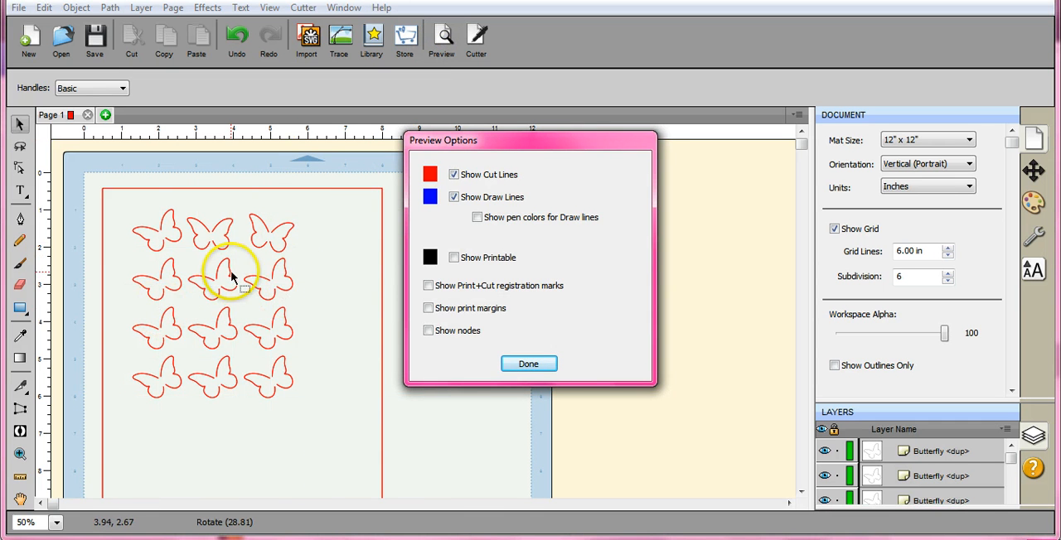
{"action": "left_click", "coordinate": [529, 364]}
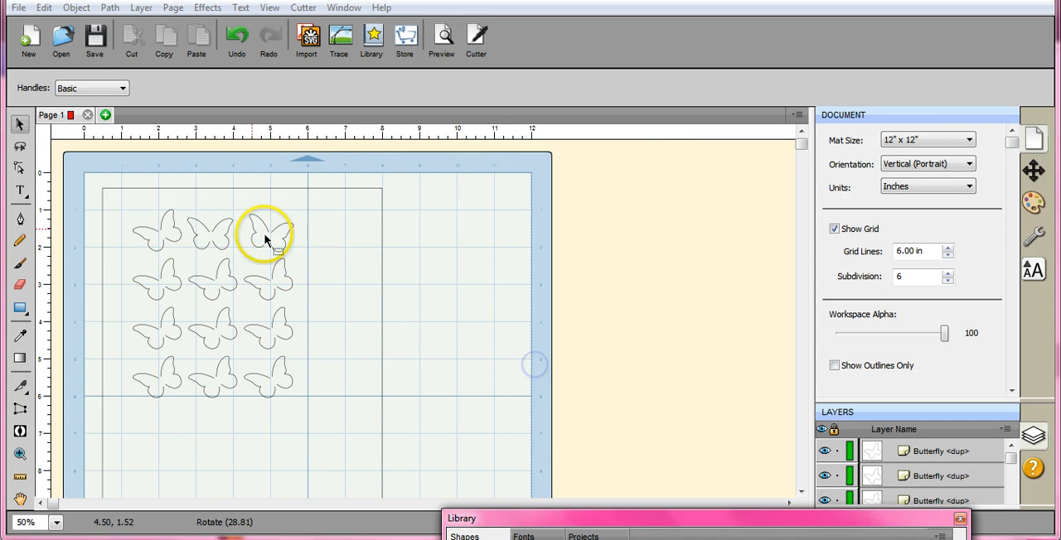